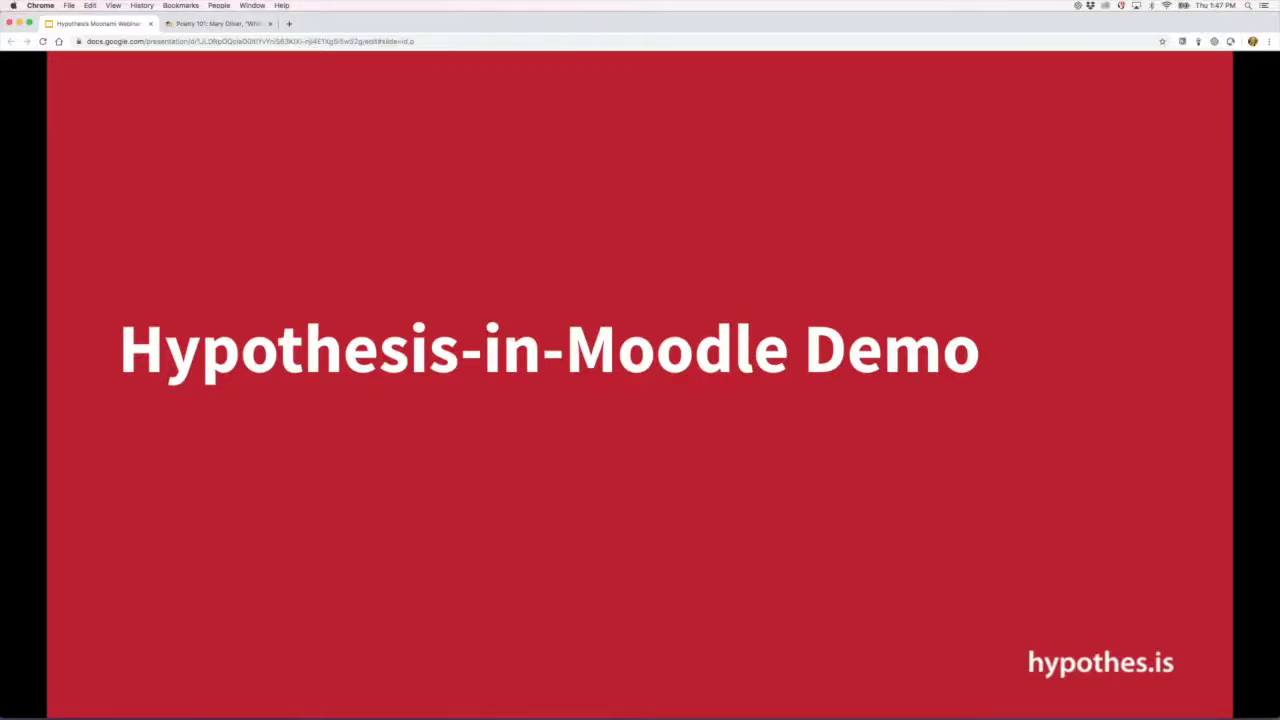
# Step: Switch from Google Slides to the Moodle Poetry 101 course tab with Ctrl+Tab
pyautogui.hotkey('ctrl', 'Tab')
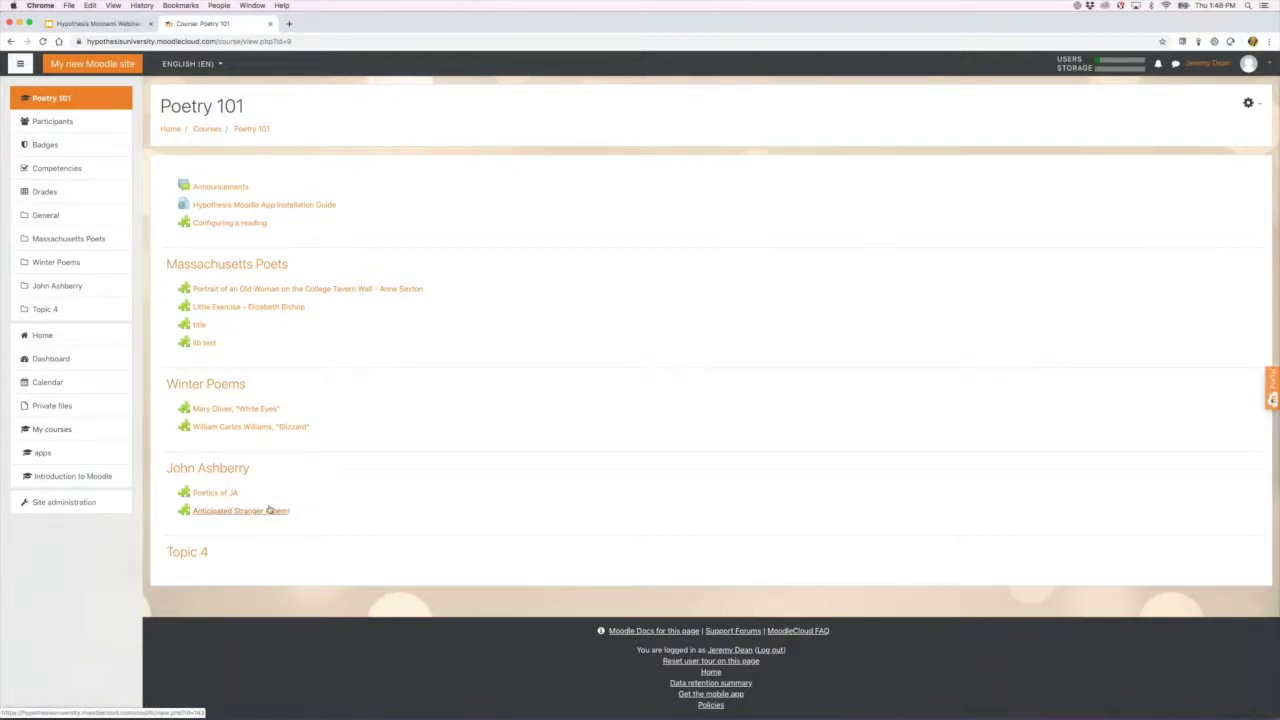
# Step: Jump to Winter Poems and open Mary Oliver's "White Eyes" reading
pyautogui.click(214, 384)
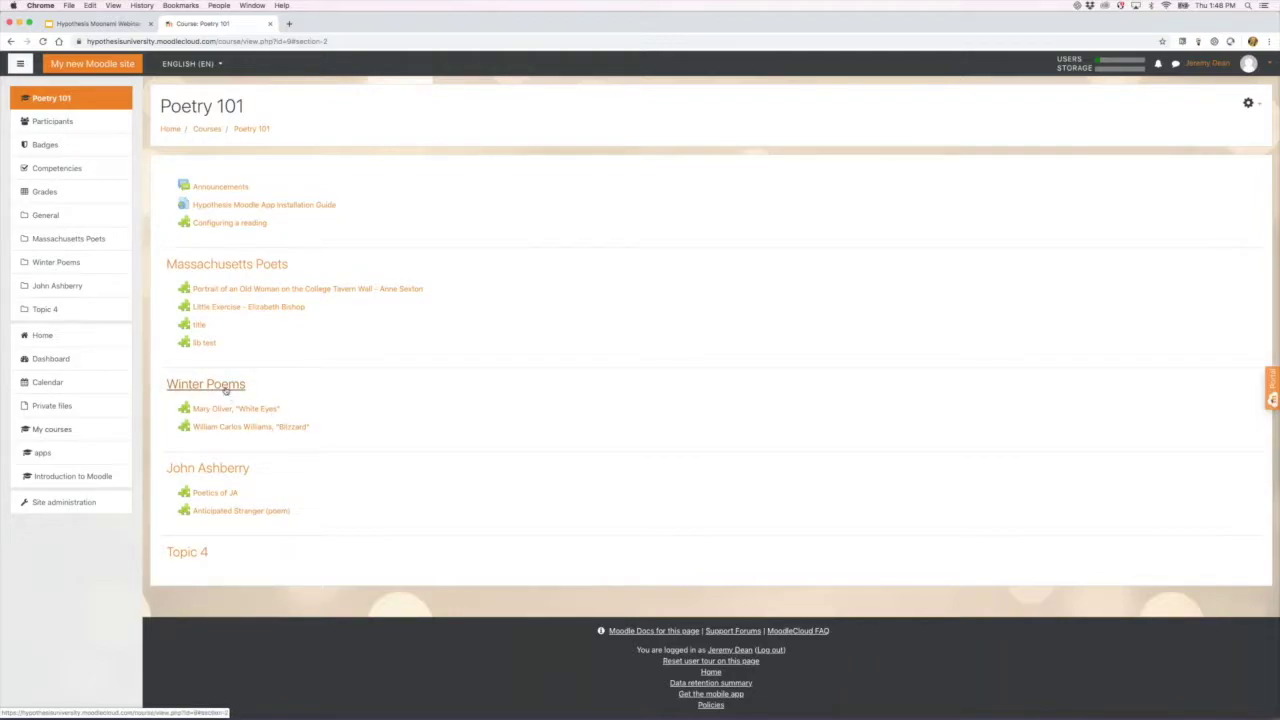
pyautogui.click(236, 408)
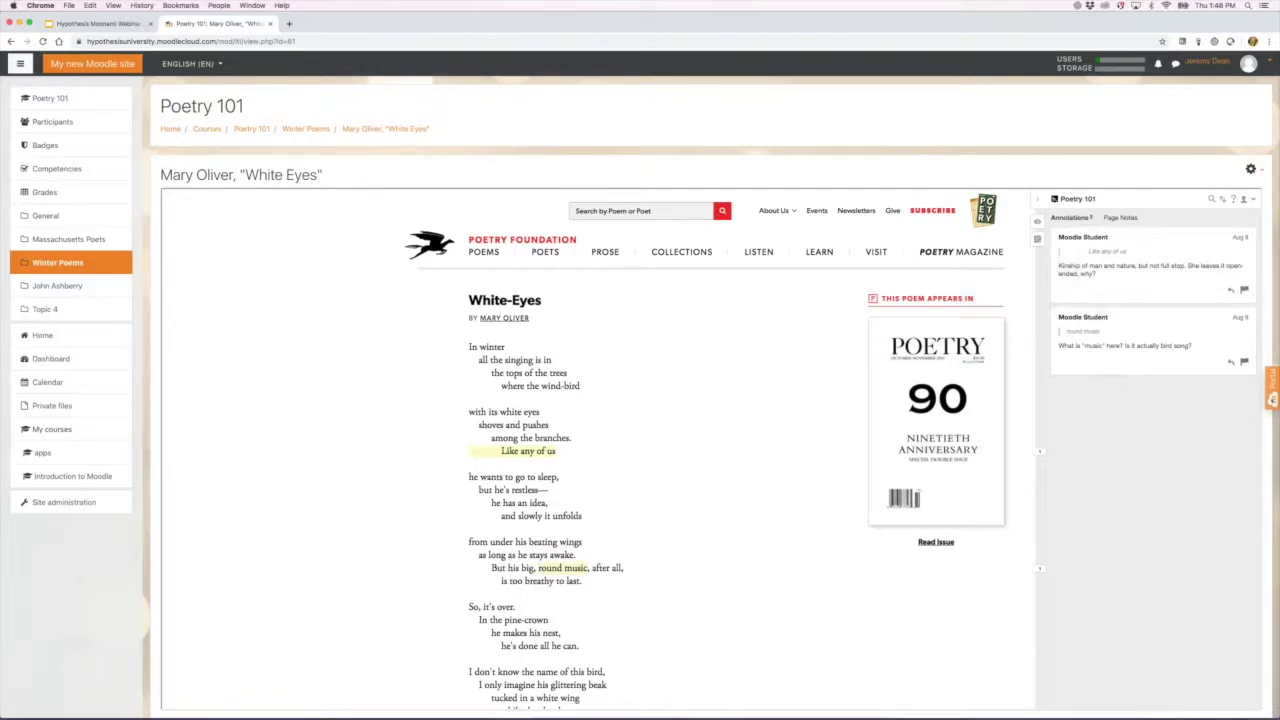
# Step: Collapse and reopen the Hypothesis annotation sidebar twice
pyautogui.click(1040, 208)
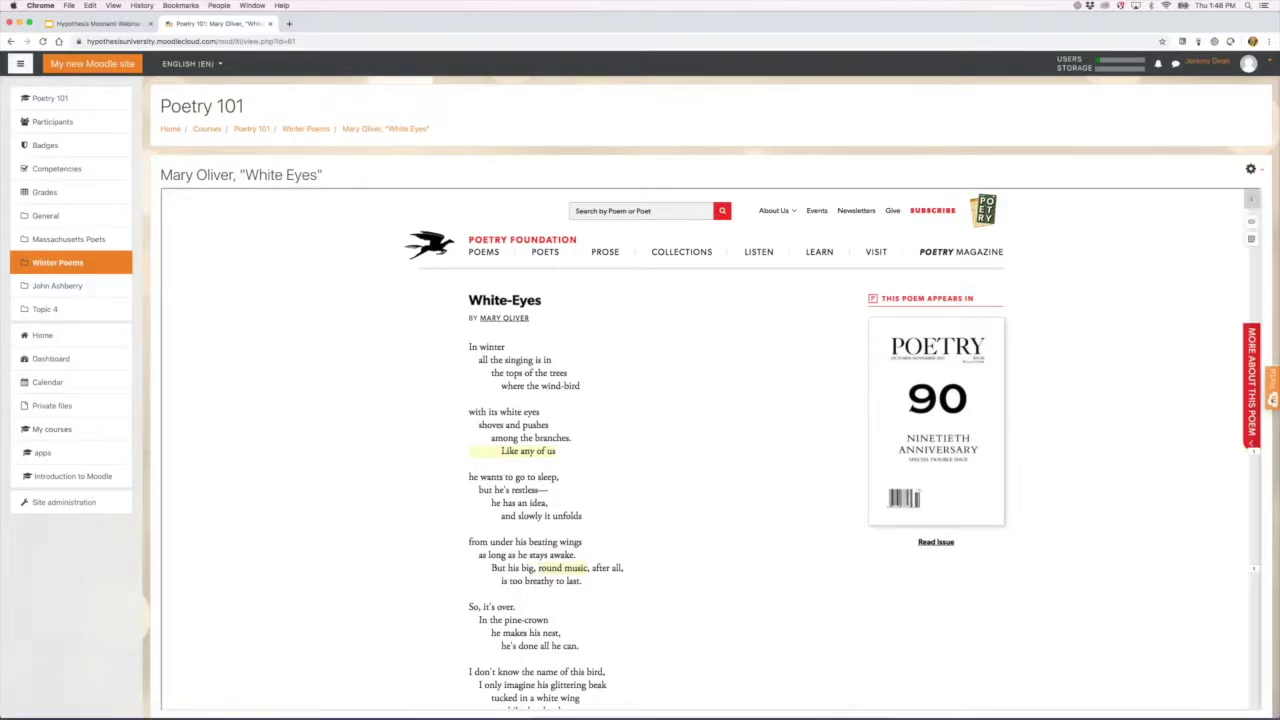
pyautogui.click(1251, 200)
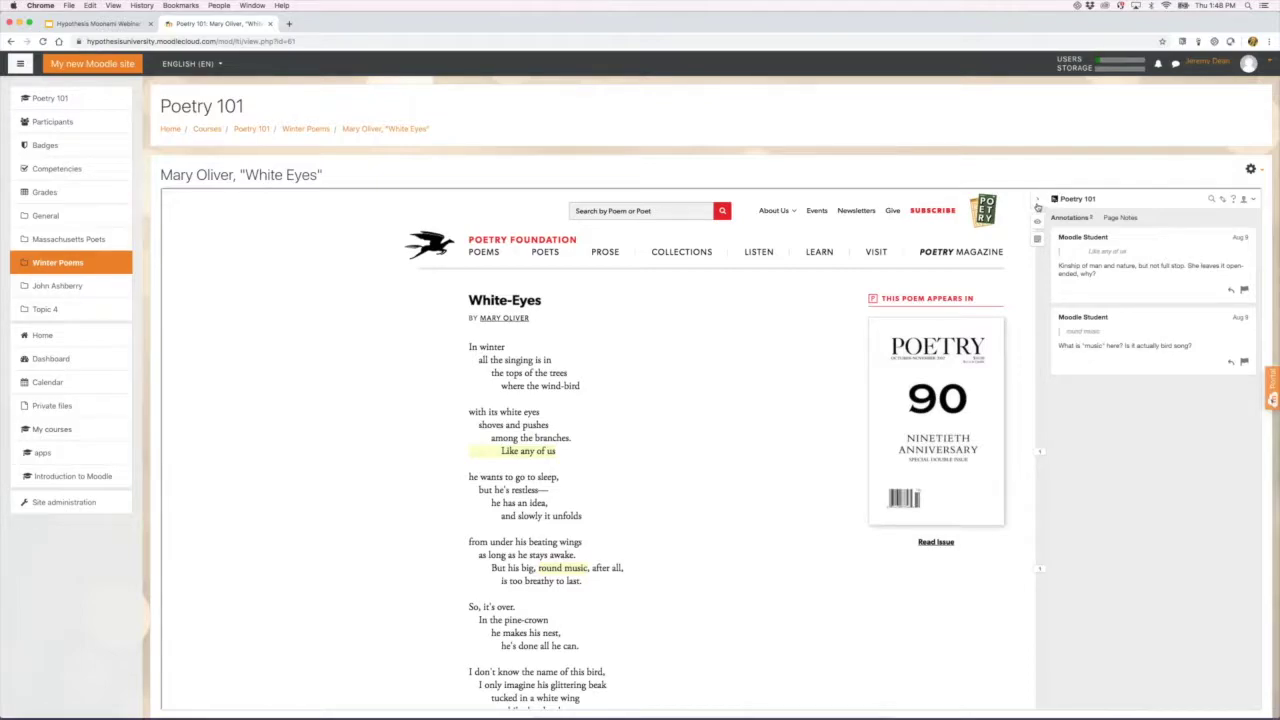
pyautogui.click(1038, 206)
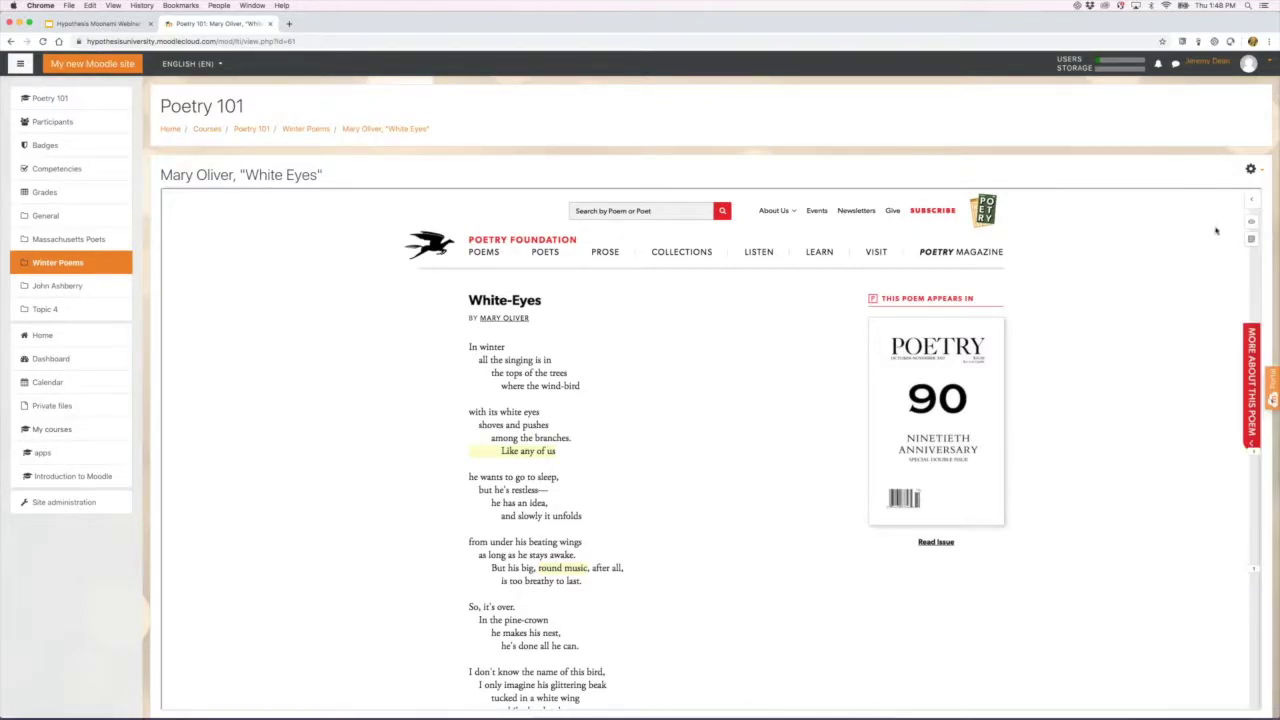
pyautogui.click(1250, 204)
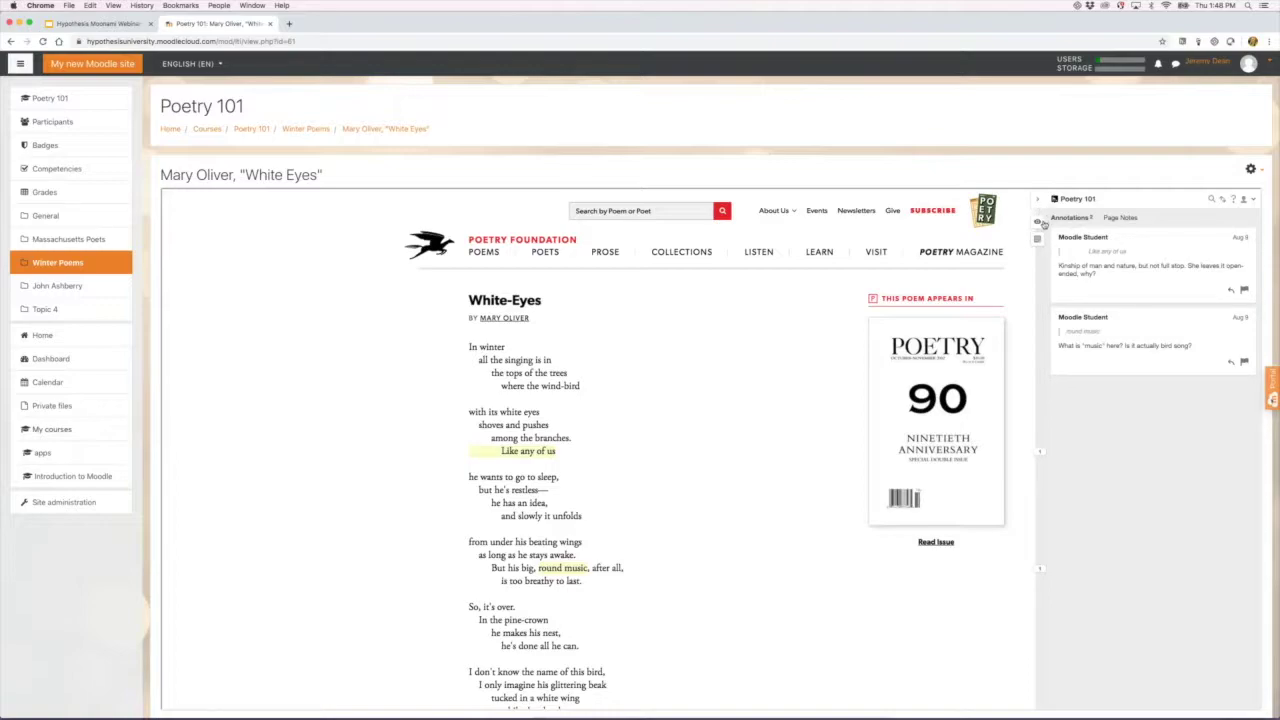
# Step: Hide and reshow the poem's highlights, then start and cancel an empty page note
pyautogui.click(1038, 223)
pyautogui.click(1038, 223)
pyautogui.click(1038, 241)
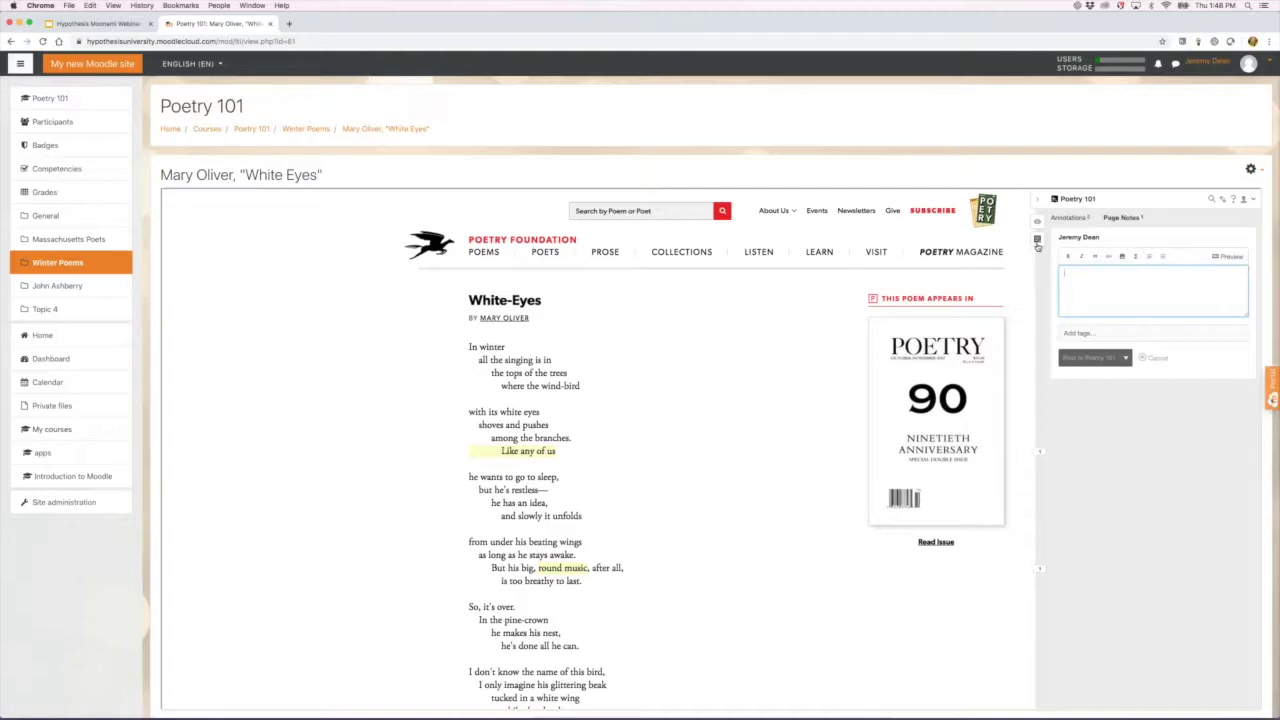
pyautogui.click(1155, 357)
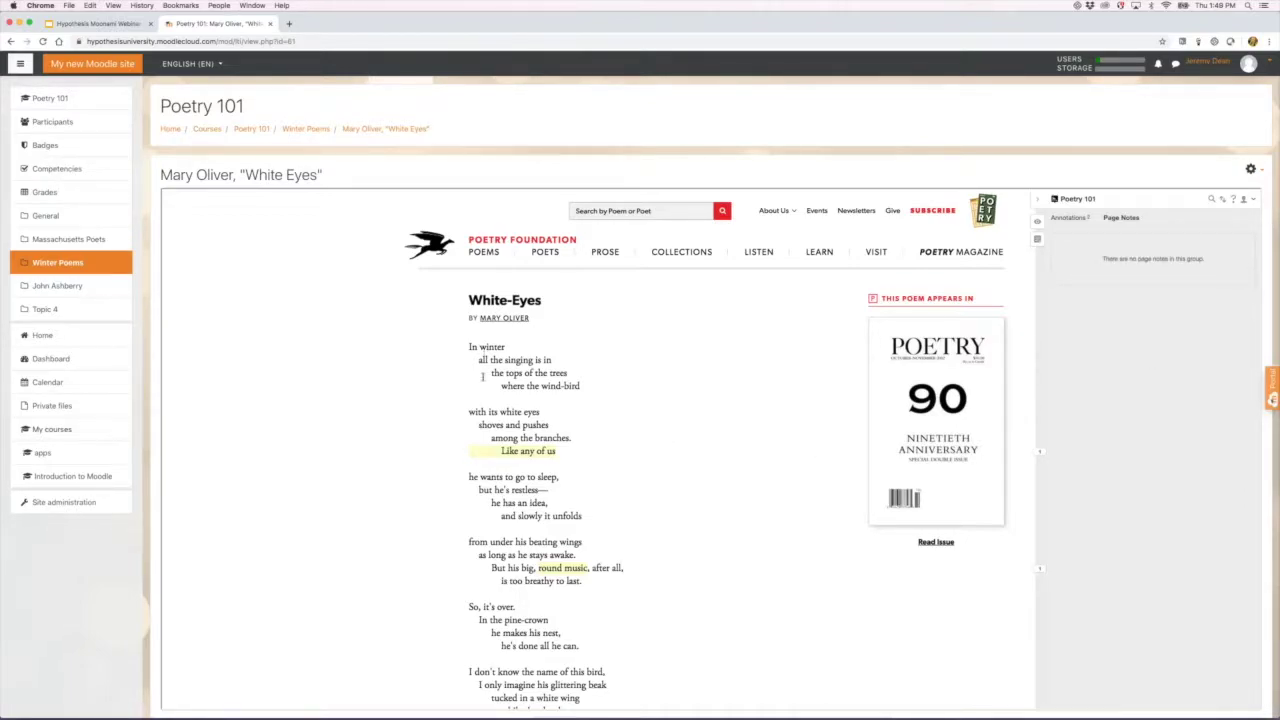
# Step: Start an annotation on "all the singing is in / the tops of the trees" shared with Poetry 101
pyautogui.moveTo(477, 360); pyautogui.dragTo(567, 374)
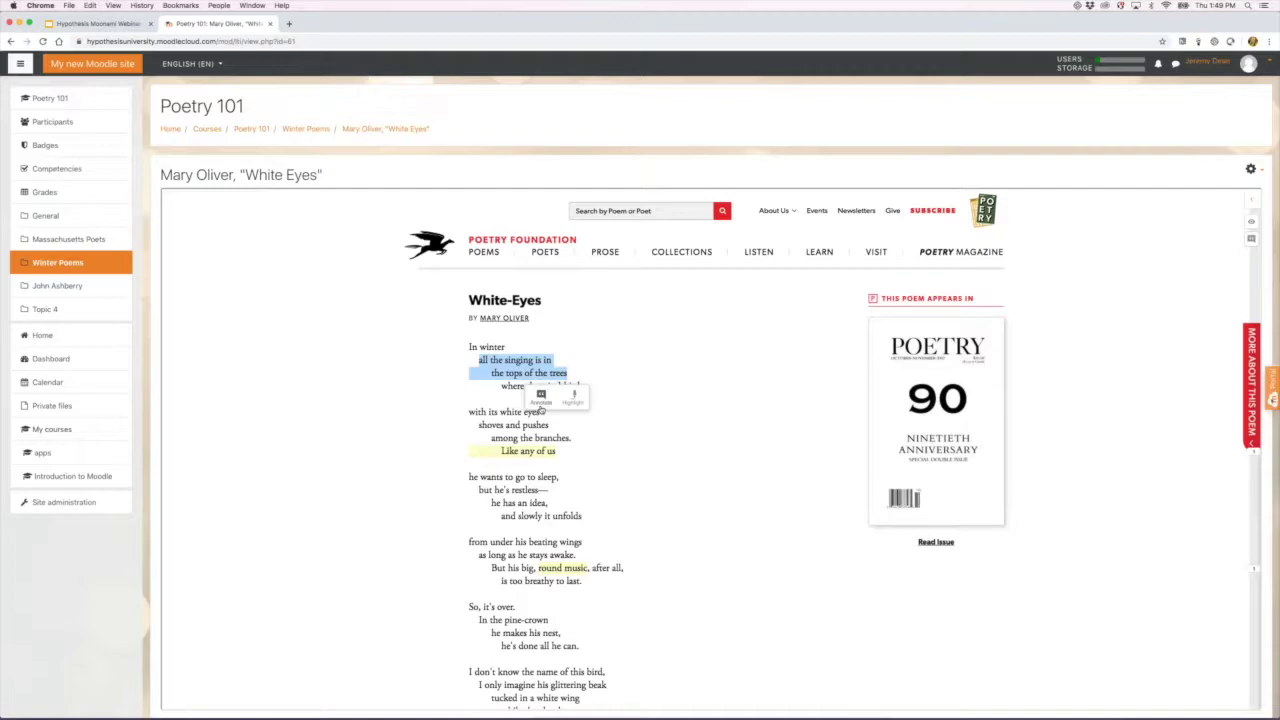
pyautogui.click(541, 402)
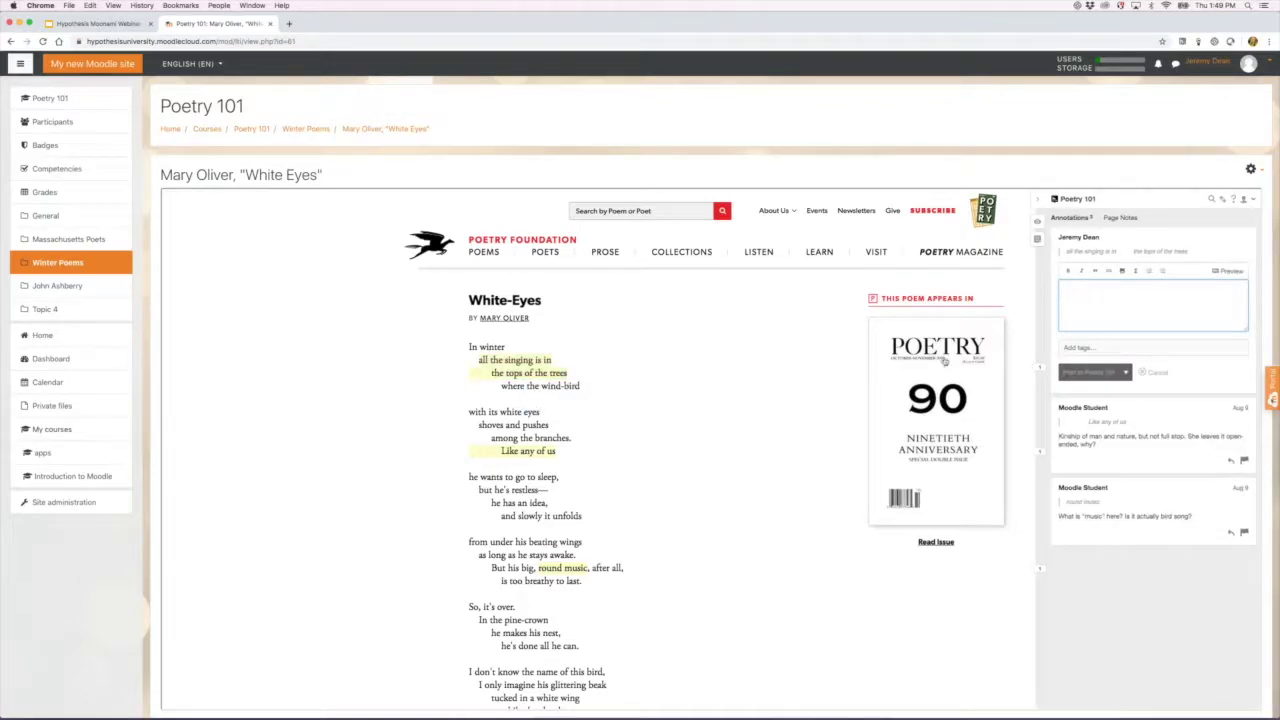
pyautogui.click(1125, 376)
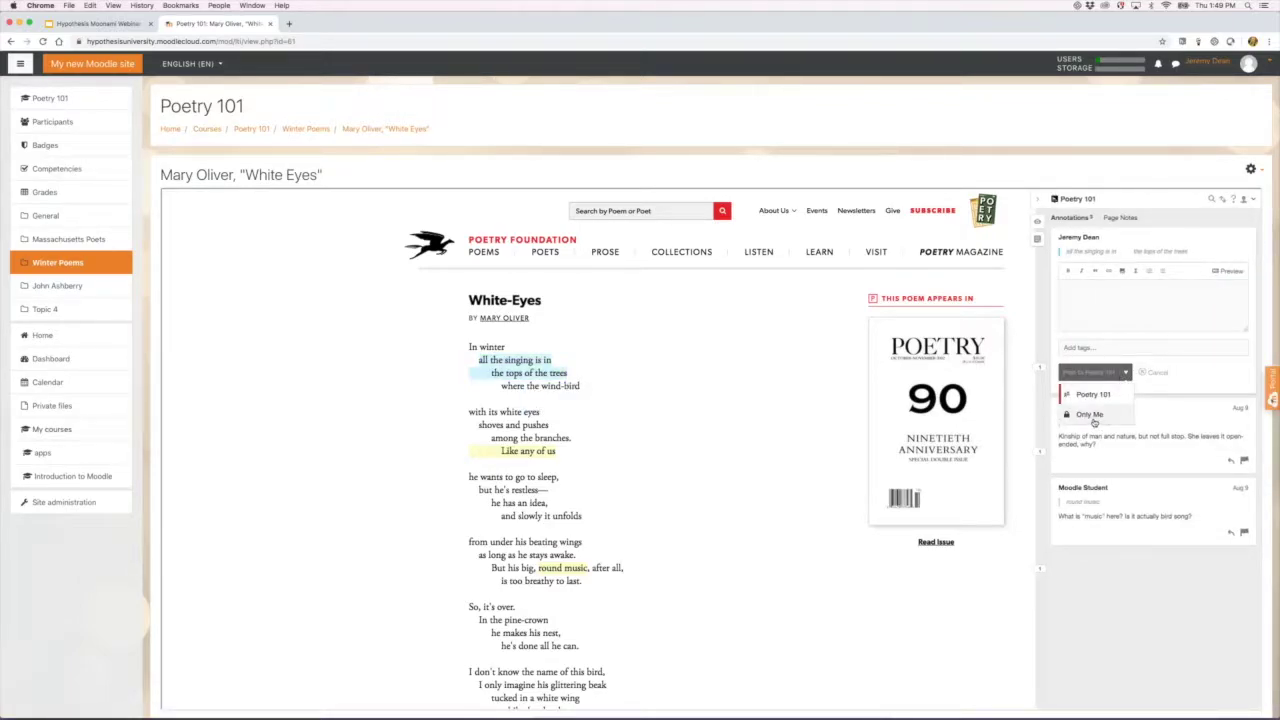
pyautogui.click(1090, 396)
# Step: Write the comment "Say something interesting" and select the word "interesting"
pyautogui.click(1100, 307)
pyautogui.write('Say something')
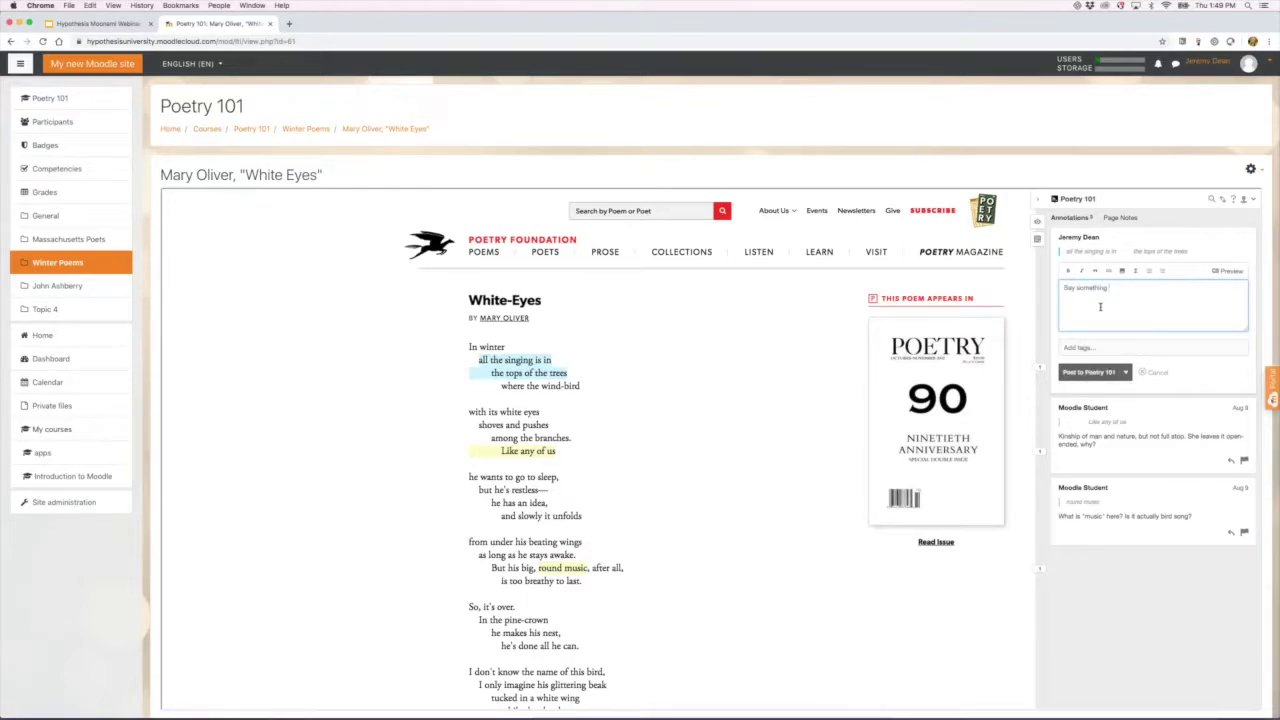
pyautogui.write(' interesting...')
pyautogui.click(1105, 349)
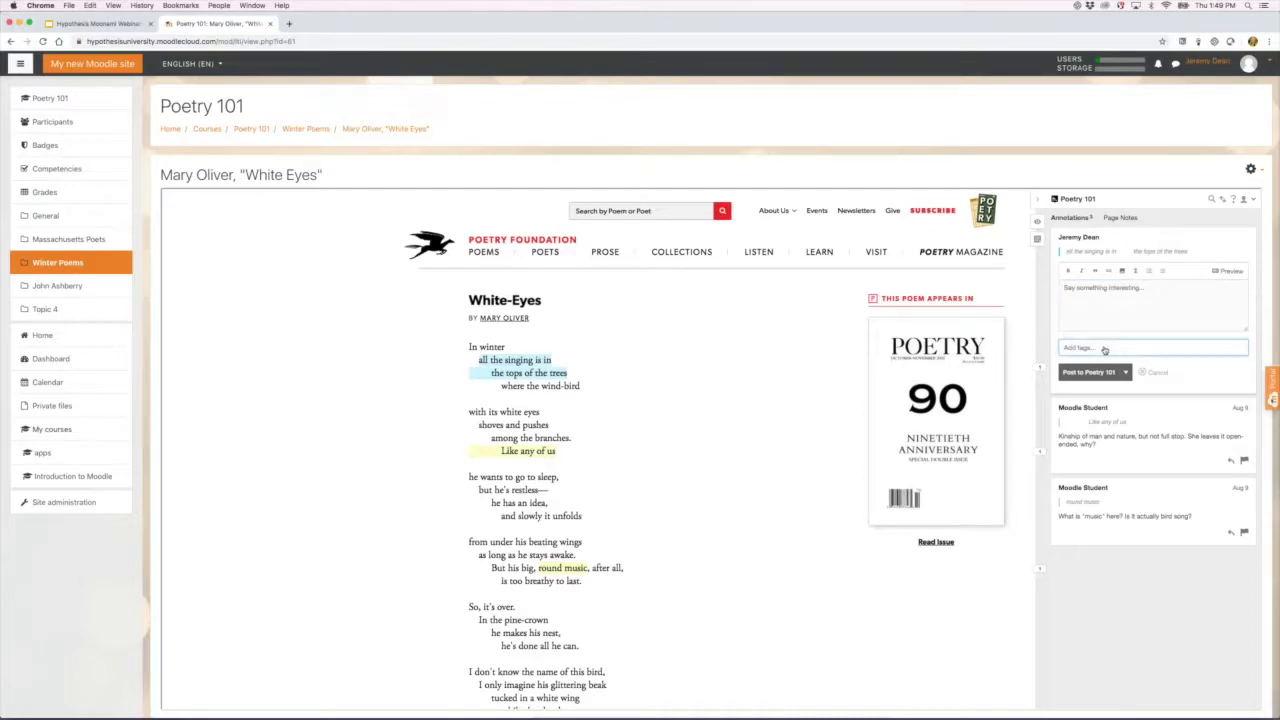
pyautogui.click(1094, 307)
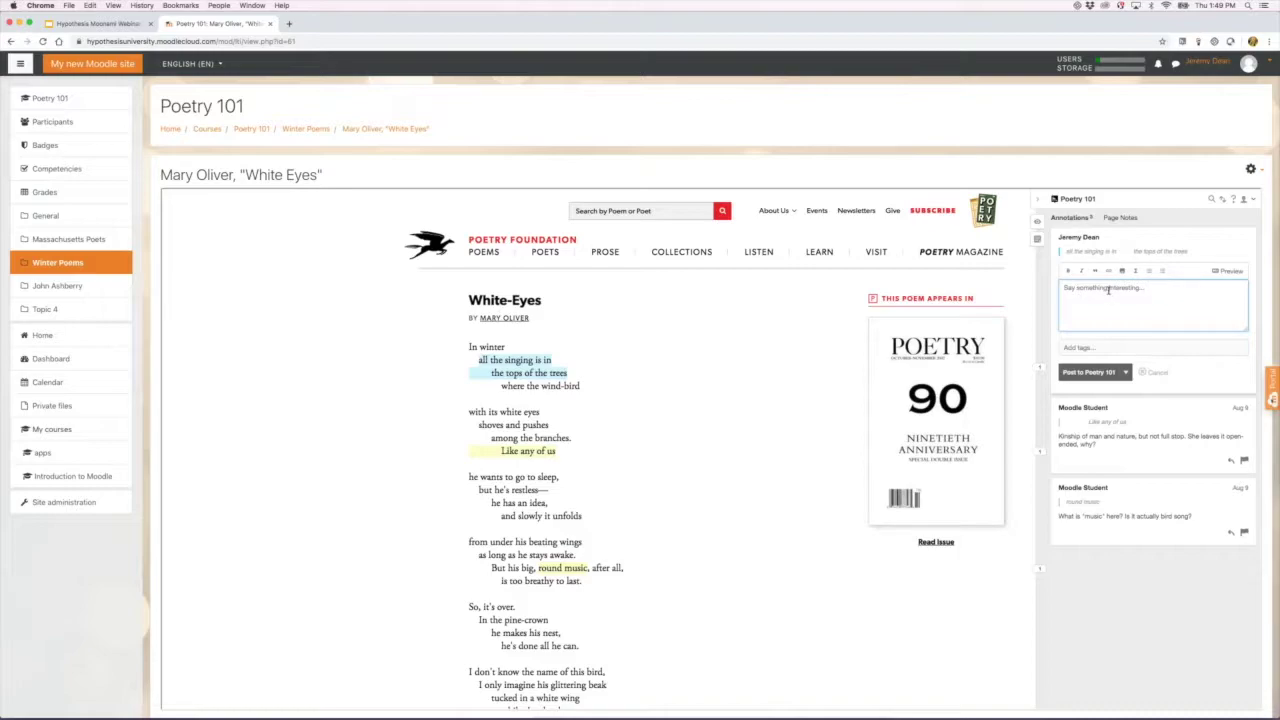
pyautogui.doubleClick(1108, 289)
# Step: Italicise and math-format "interesting", then clear the comment and cancel the draft annotation
pyautogui.click(1083, 271)
pyautogui.click(1136, 273)
pyautogui.tripleClick(1065, 289)
pyautogui.press('BackSpace')
pyautogui.click(1157, 374)
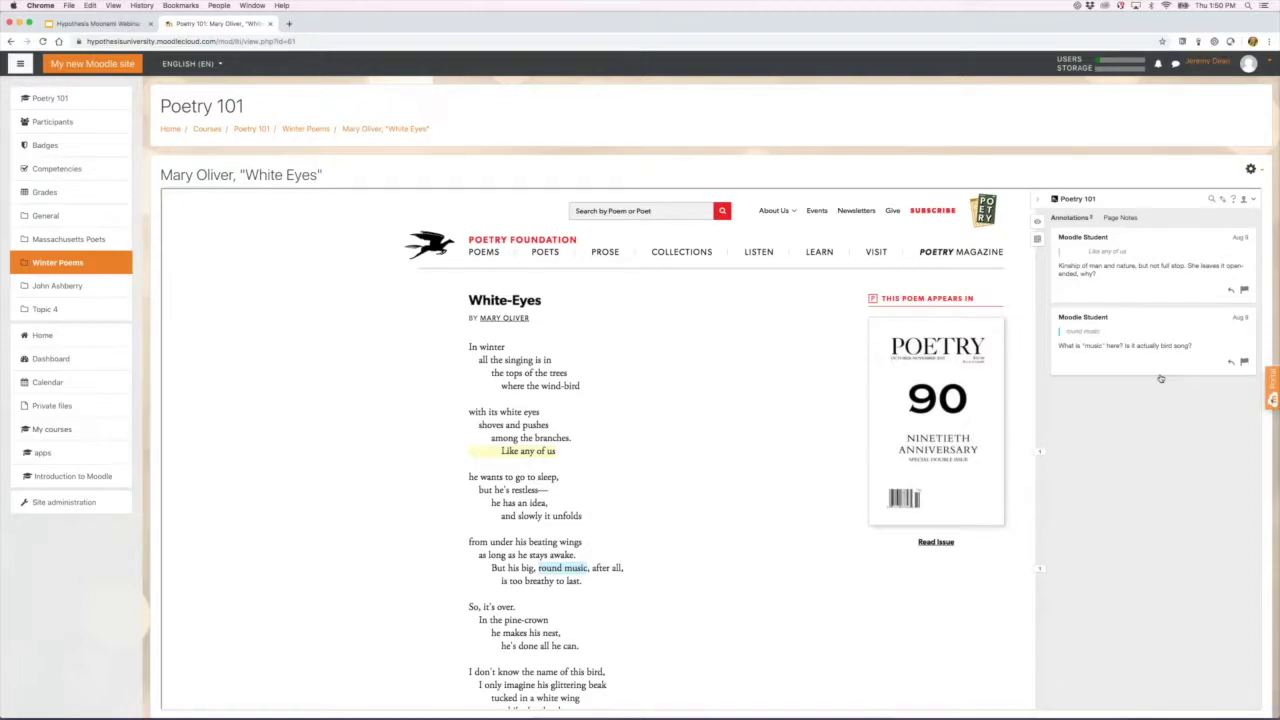
# Step: Return to Poetry 101, turn editing on, and add an External tool activity to Winter Poems
pyautogui.click(305, 128)
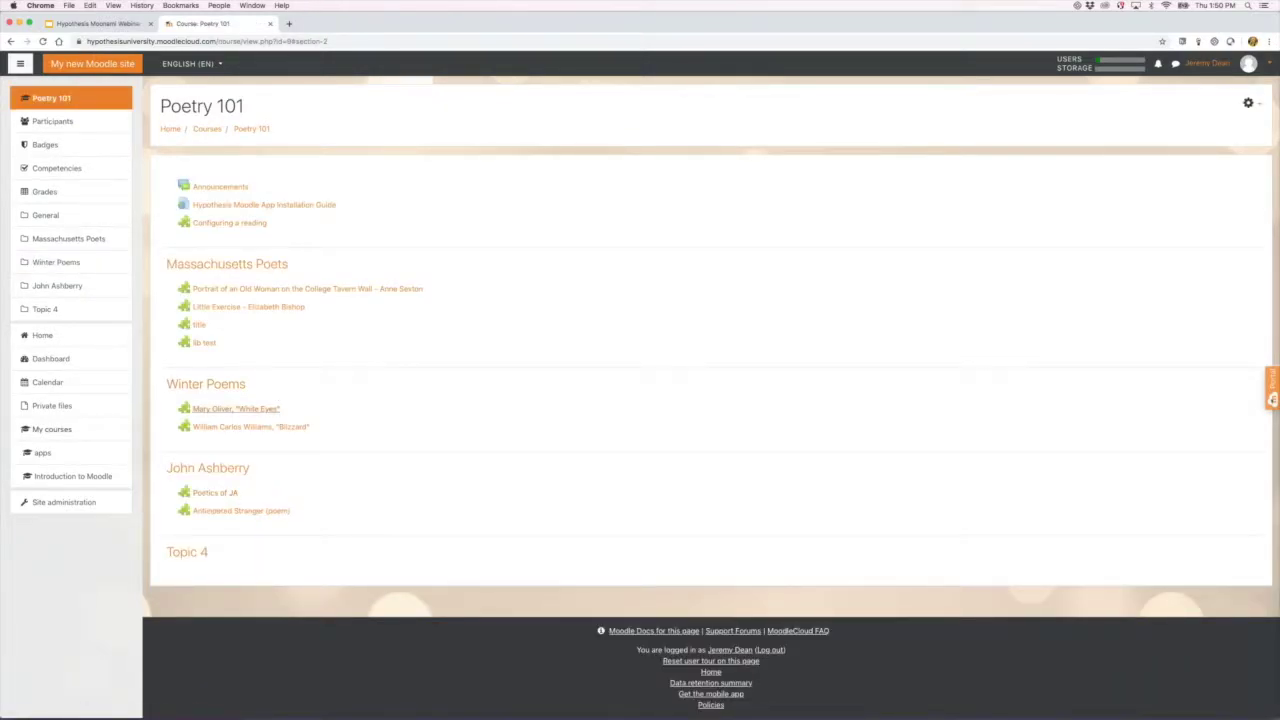
pyautogui.click(1248, 103)
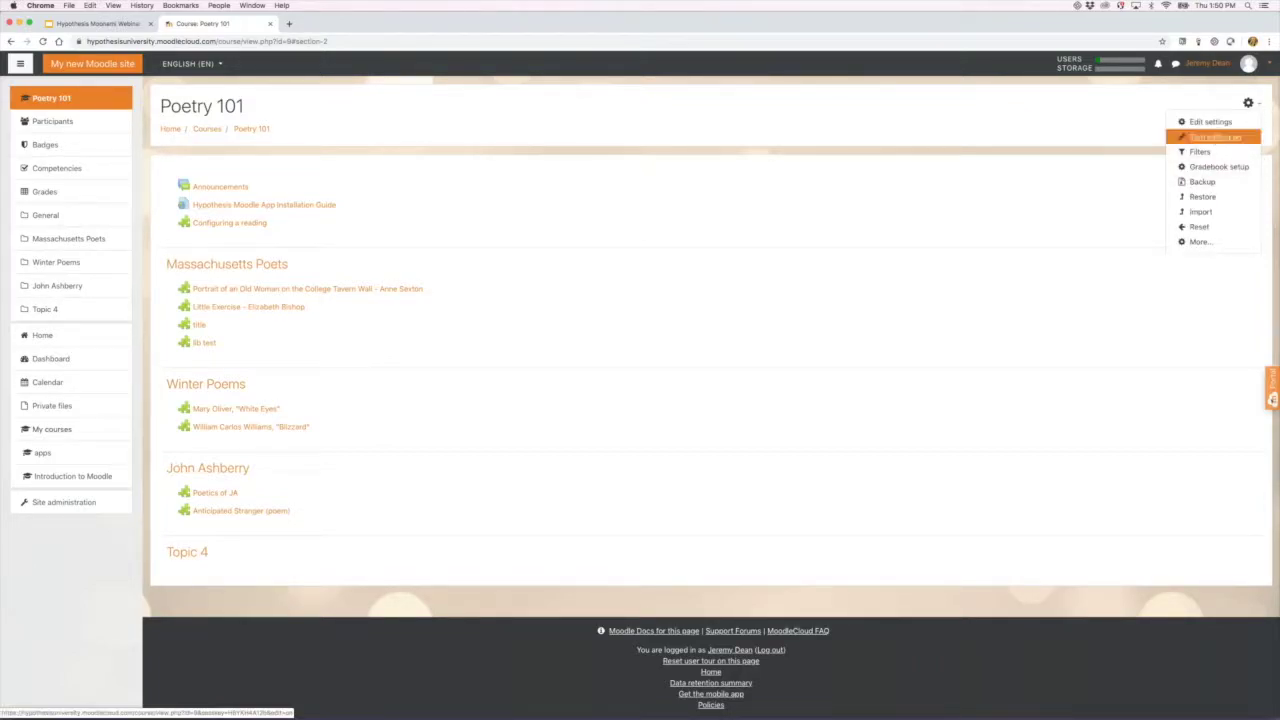
pyautogui.click(1214, 137)
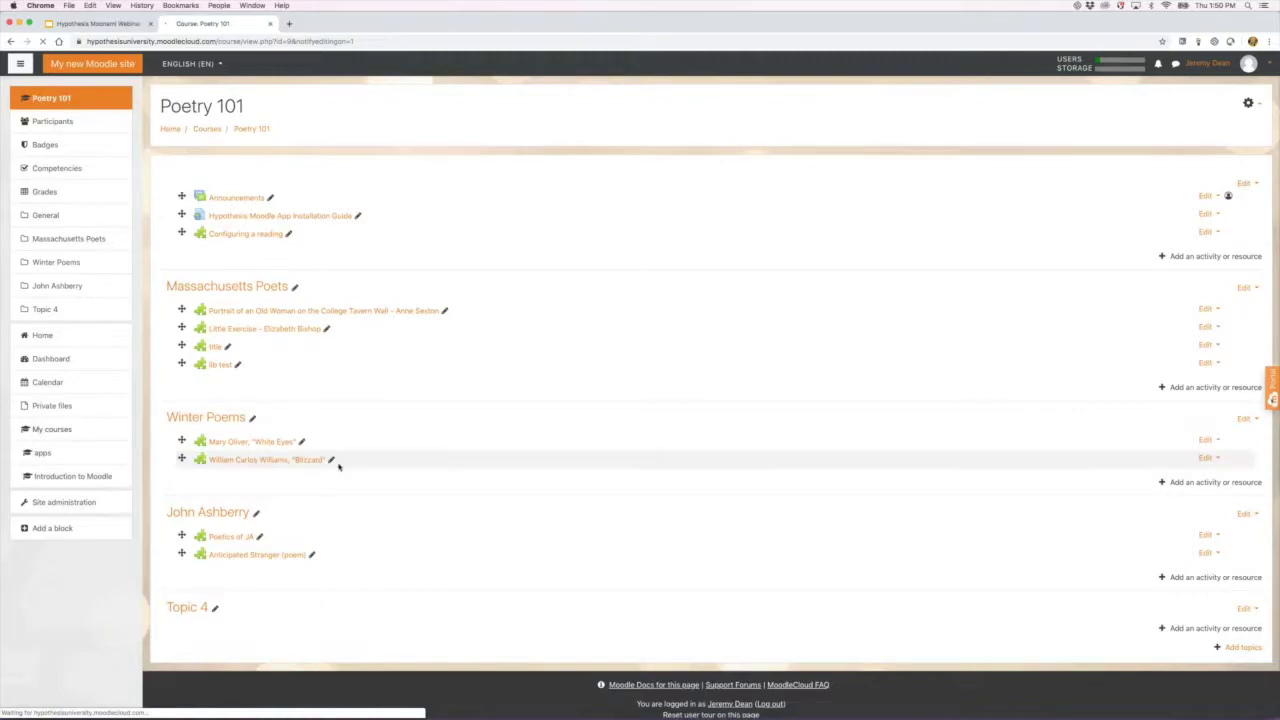
pyautogui.click(1188, 483)
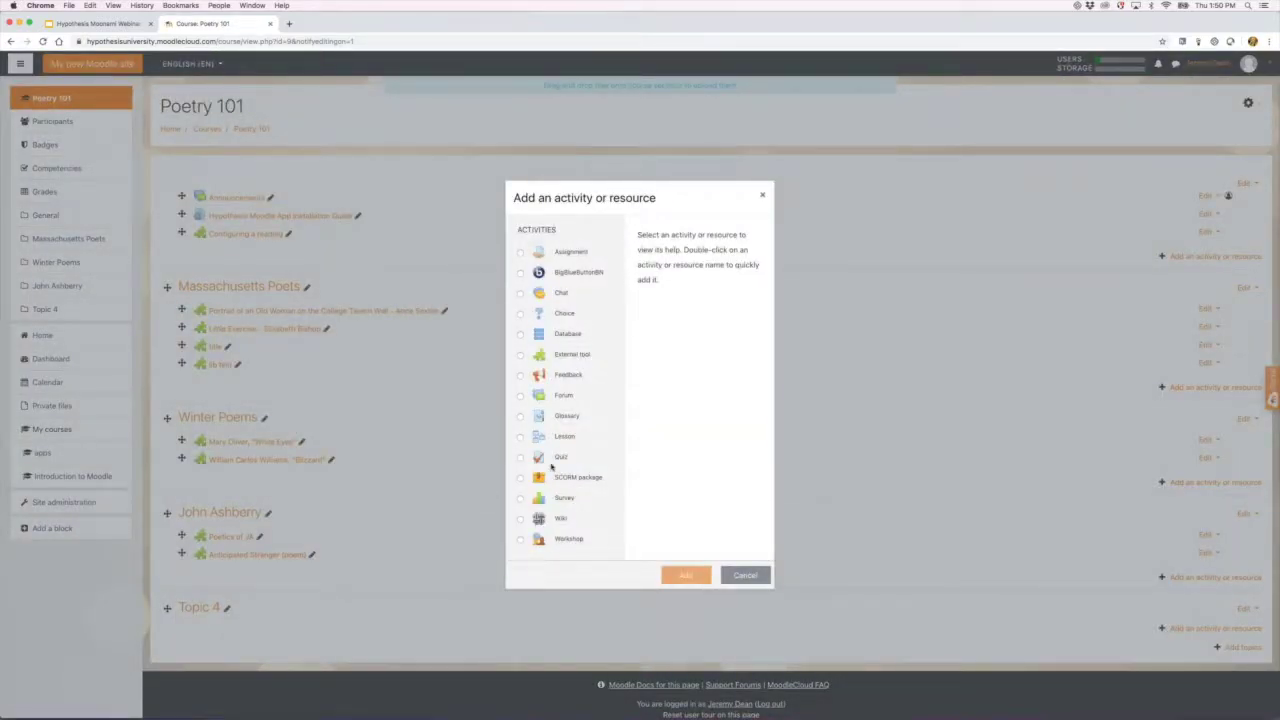
pyautogui.click(520, 355)
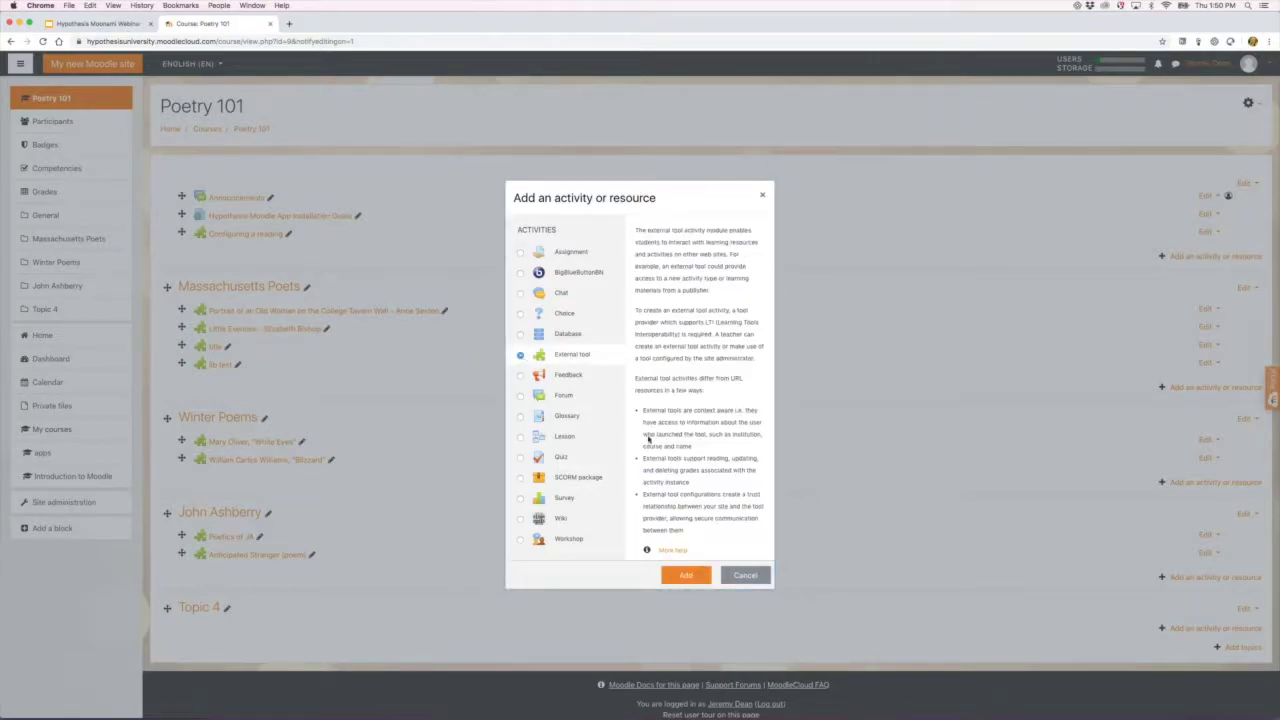
pyautogui.click(686, 575)
# Step: Name the activity "Hypothesis Assignment 5", choose Hypothesis (Prod), and save and display it
pyautogui.click(490, 230)
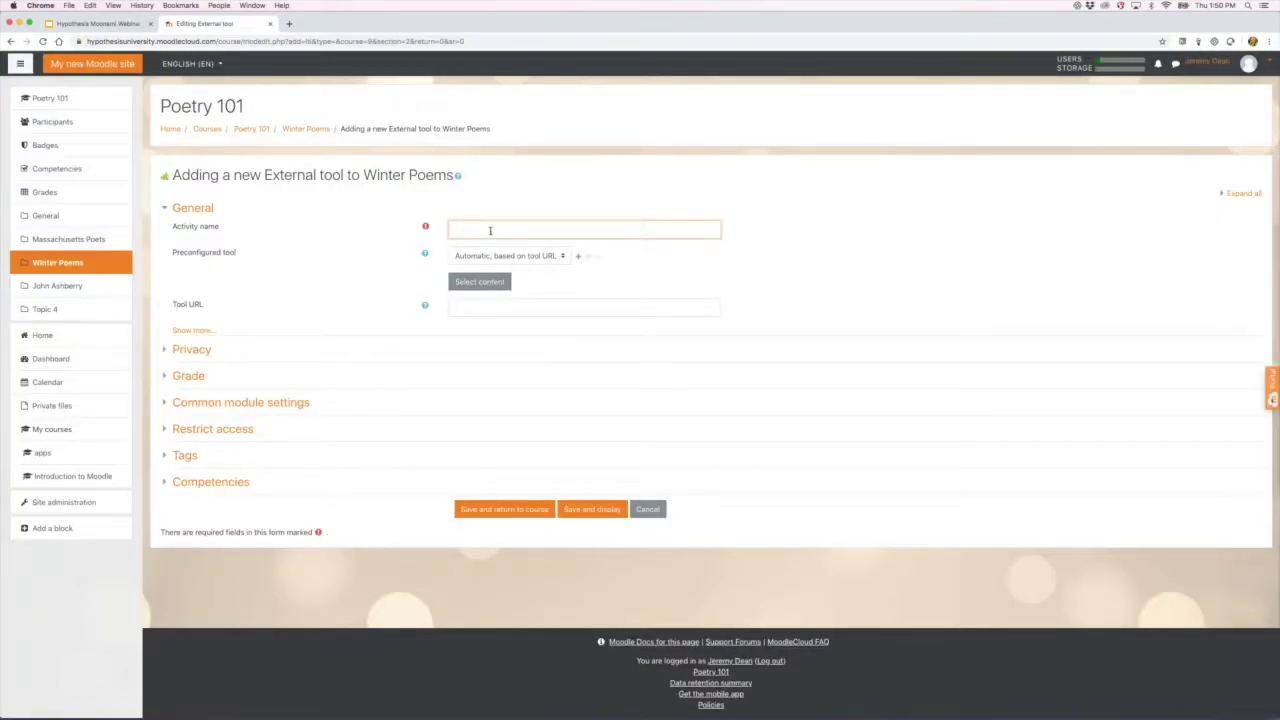
pyautogui.write('Hypothesis Assignment 5')
pyautogui.click(530, 256)
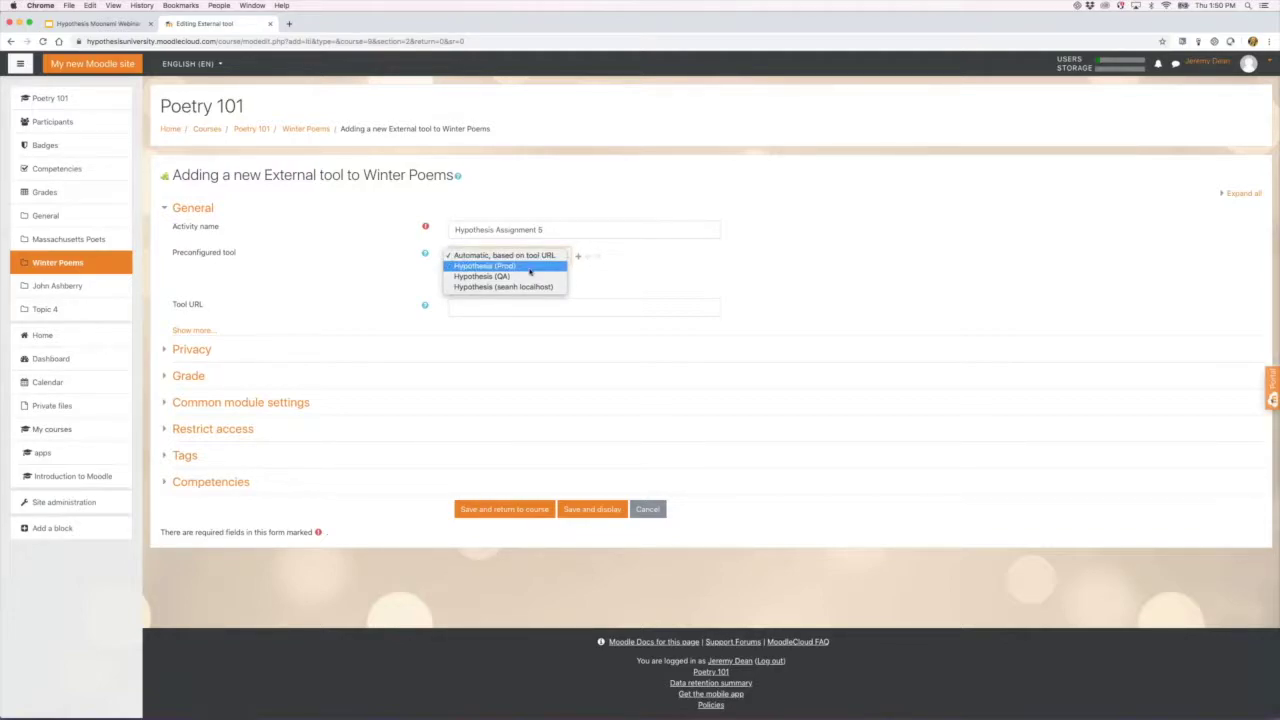
pyautogui.click(530, 267)
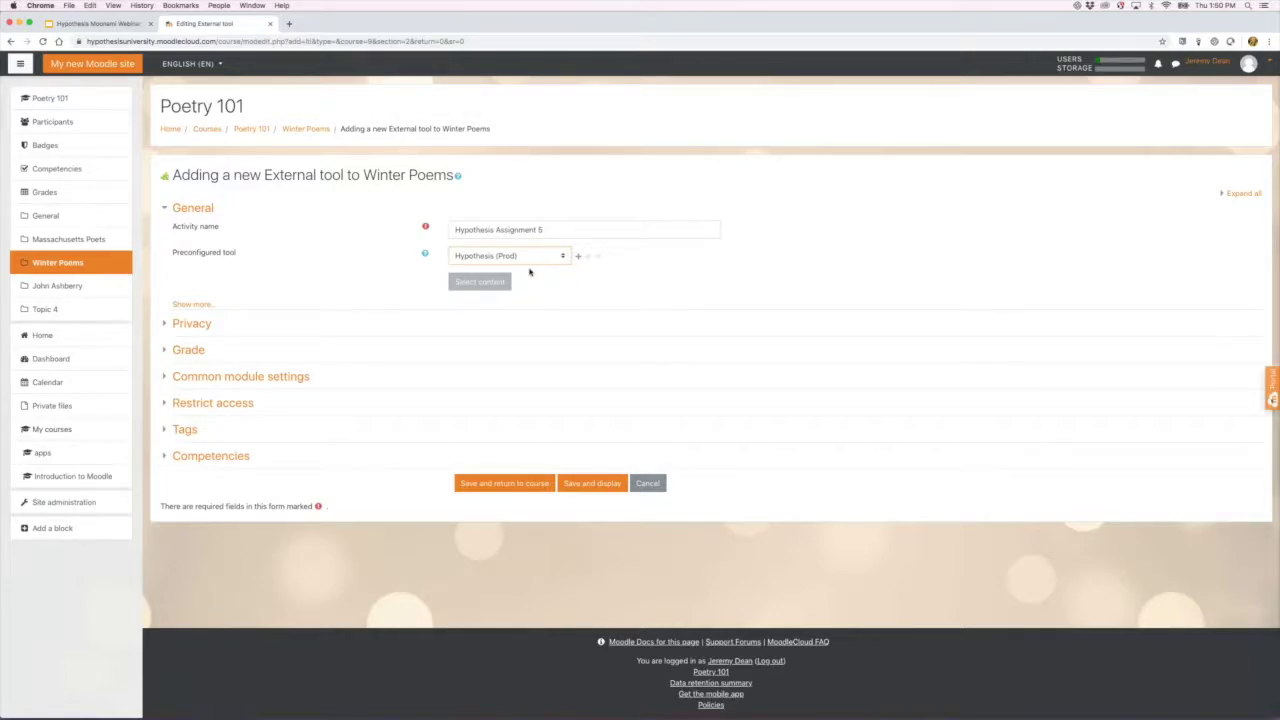
pyautogui.click(597, 483)
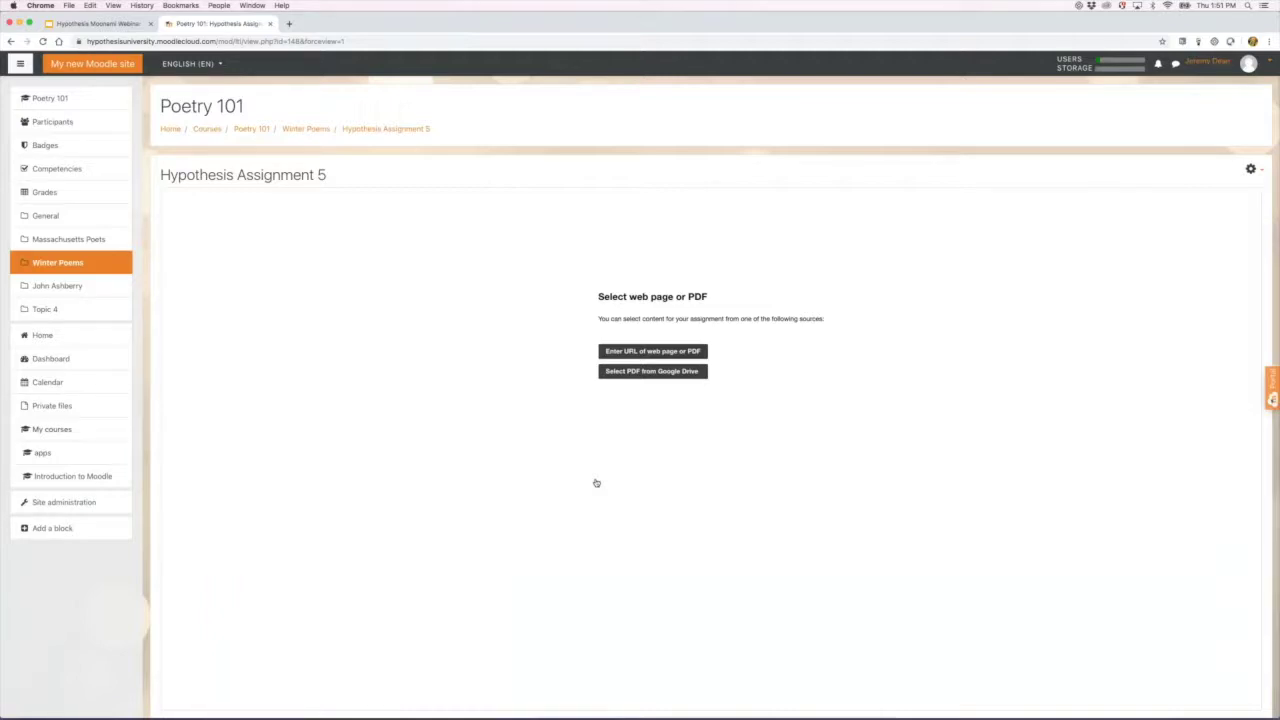
# Step: Sign in with the second Google account and select the Frances Watkins Harper PDF from Google Drive
pyautogui.click(649, 372)
pyautogui.moveTo(1128, 121); pyautogui.dragTo(1054, 235)
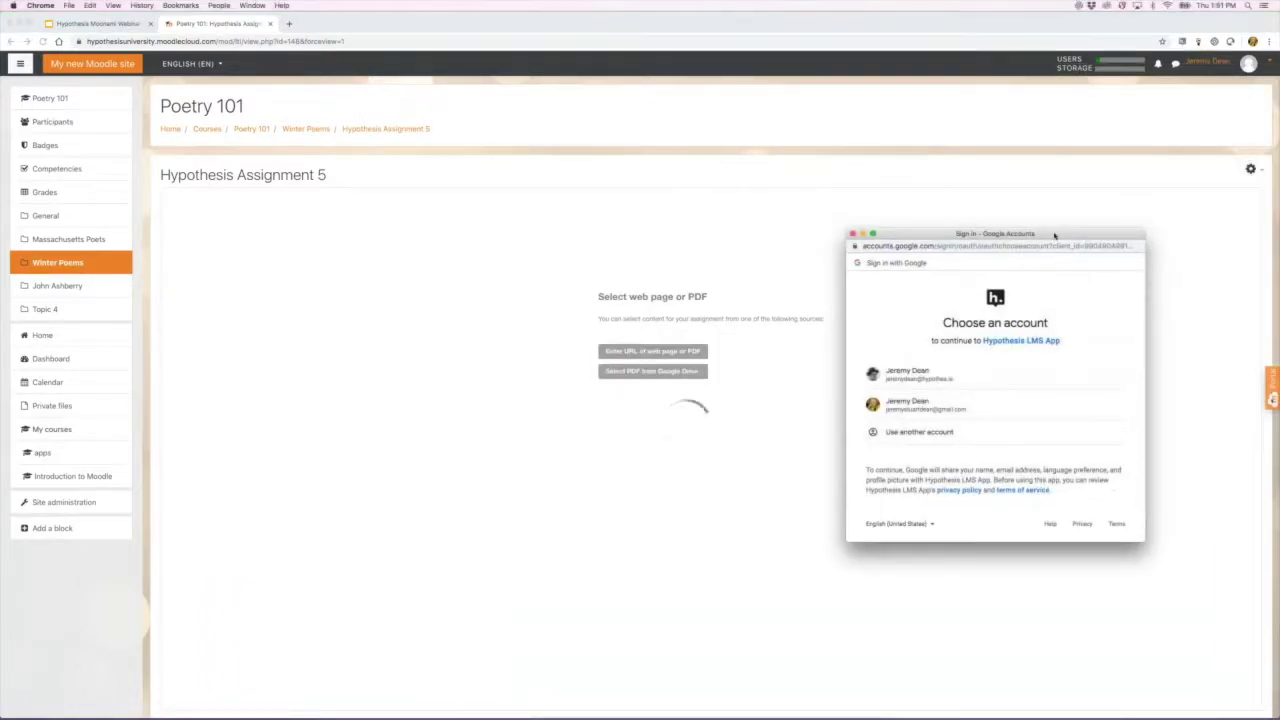
pyautogui.click(937, 405)
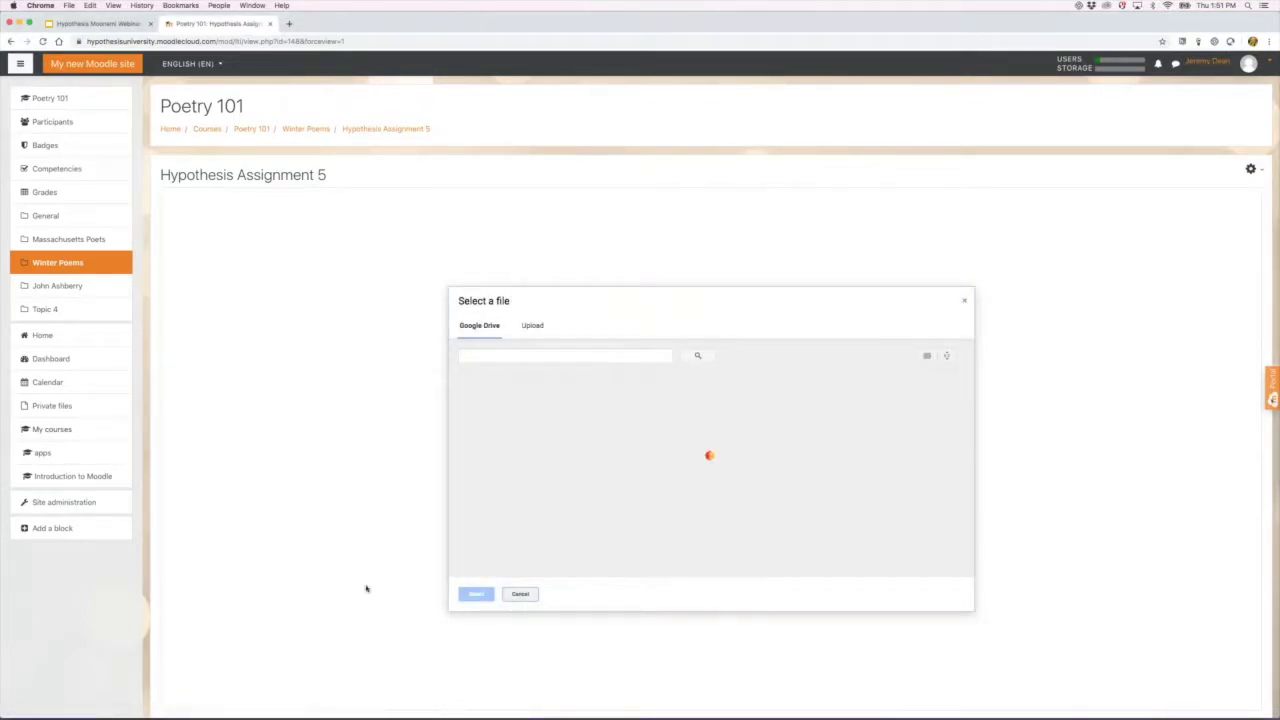
pyautogui.click(526, 328)
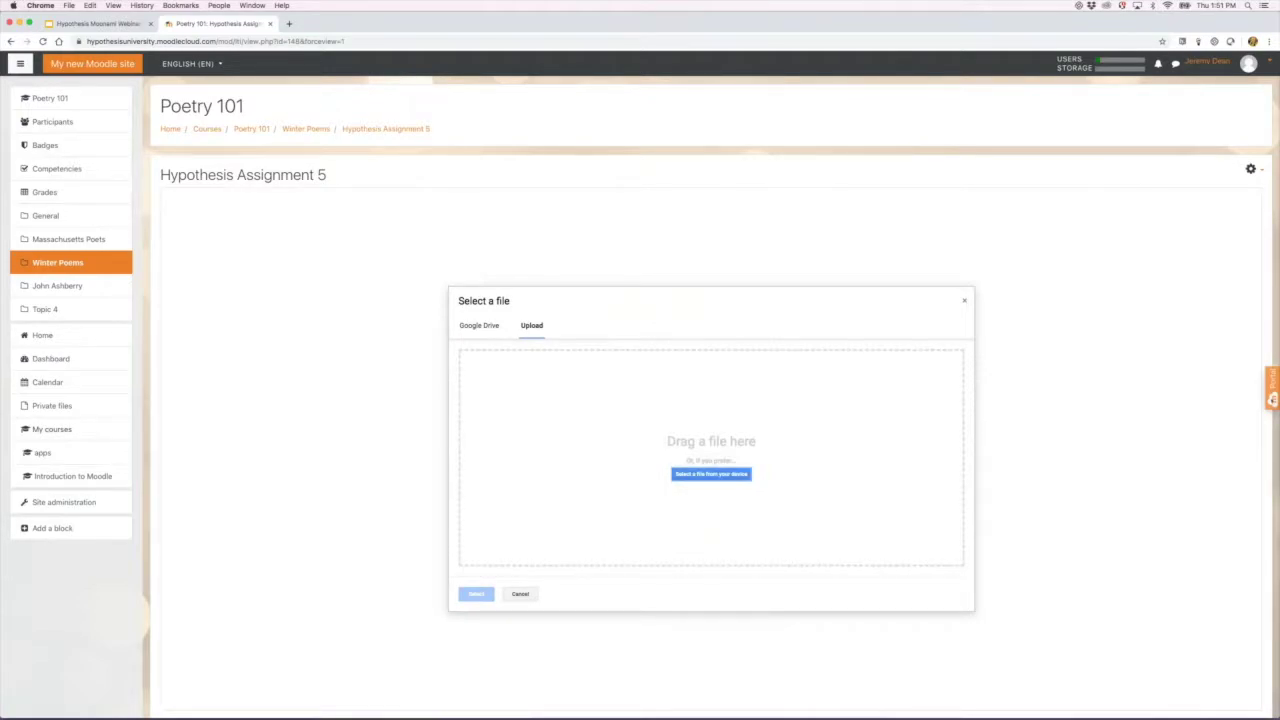
pyautogui.click(481, 328)
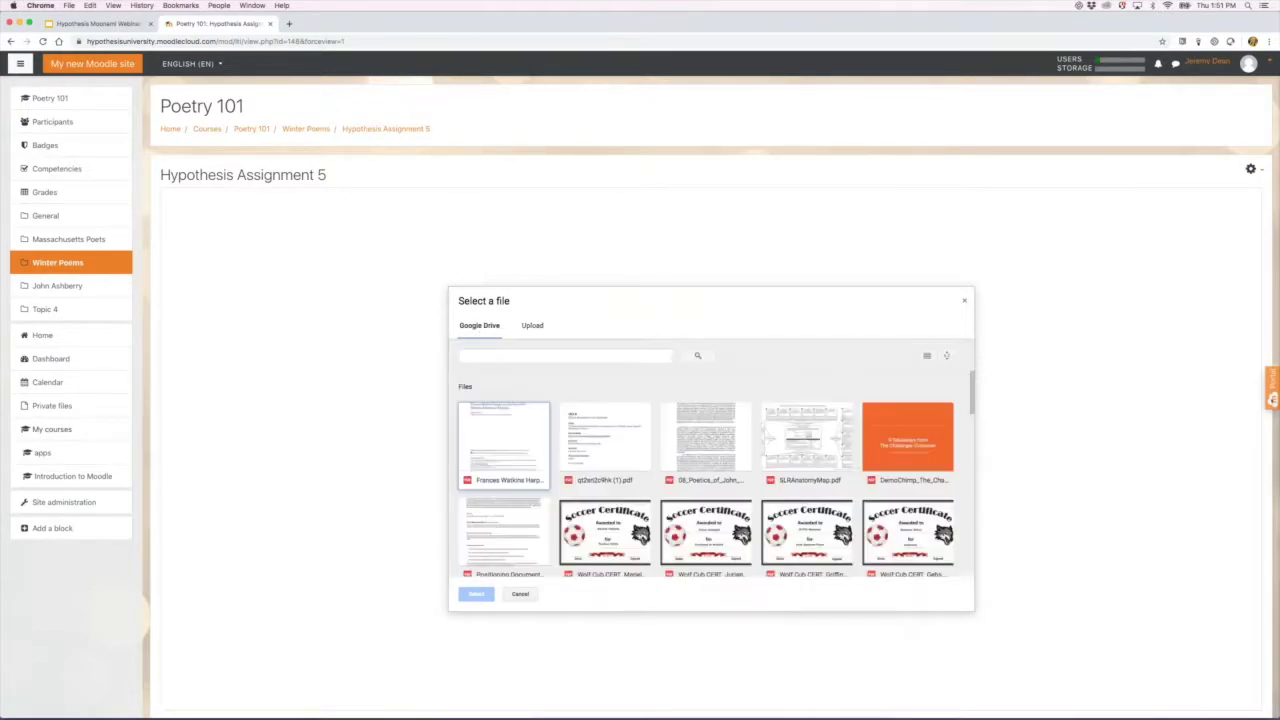
pyautogui.doubleClick(517, 439)
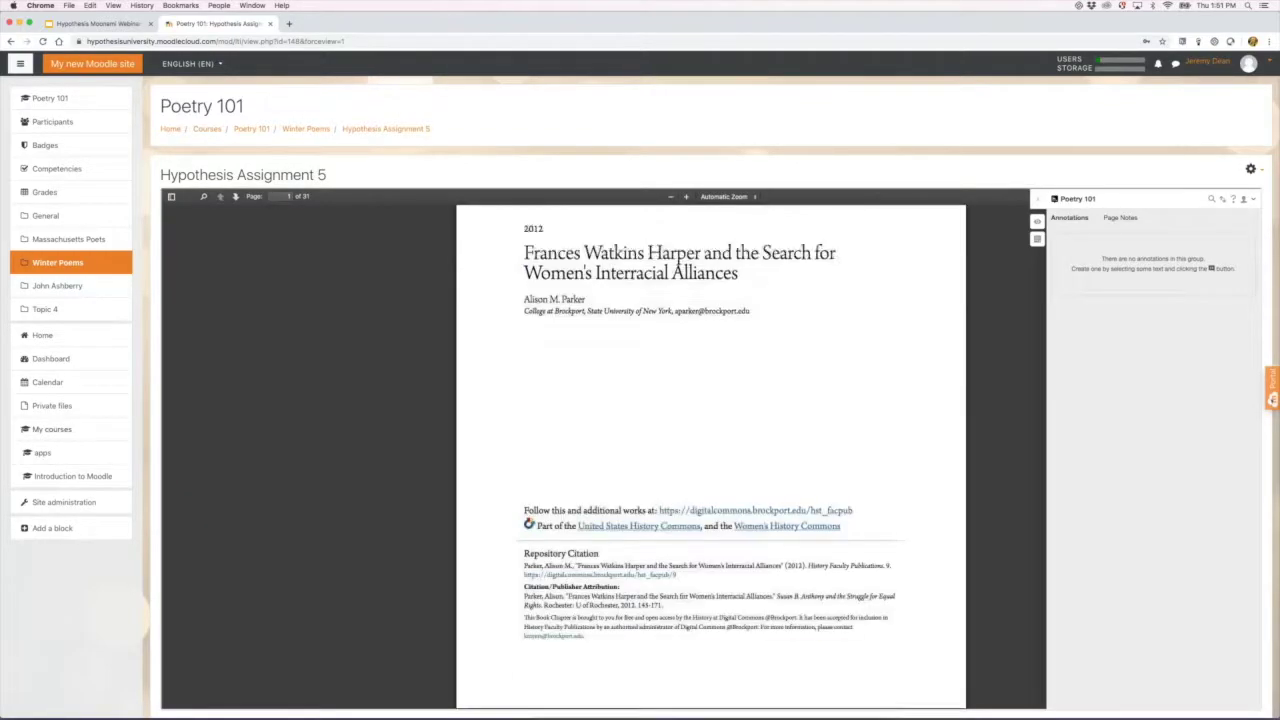
# Step: Scroll to page 5 and start an annotation on "prominent abolitionist"
pyautogui.scroll(-15, 711, 456)
pyautogui.scroll(-15, 711, 456)
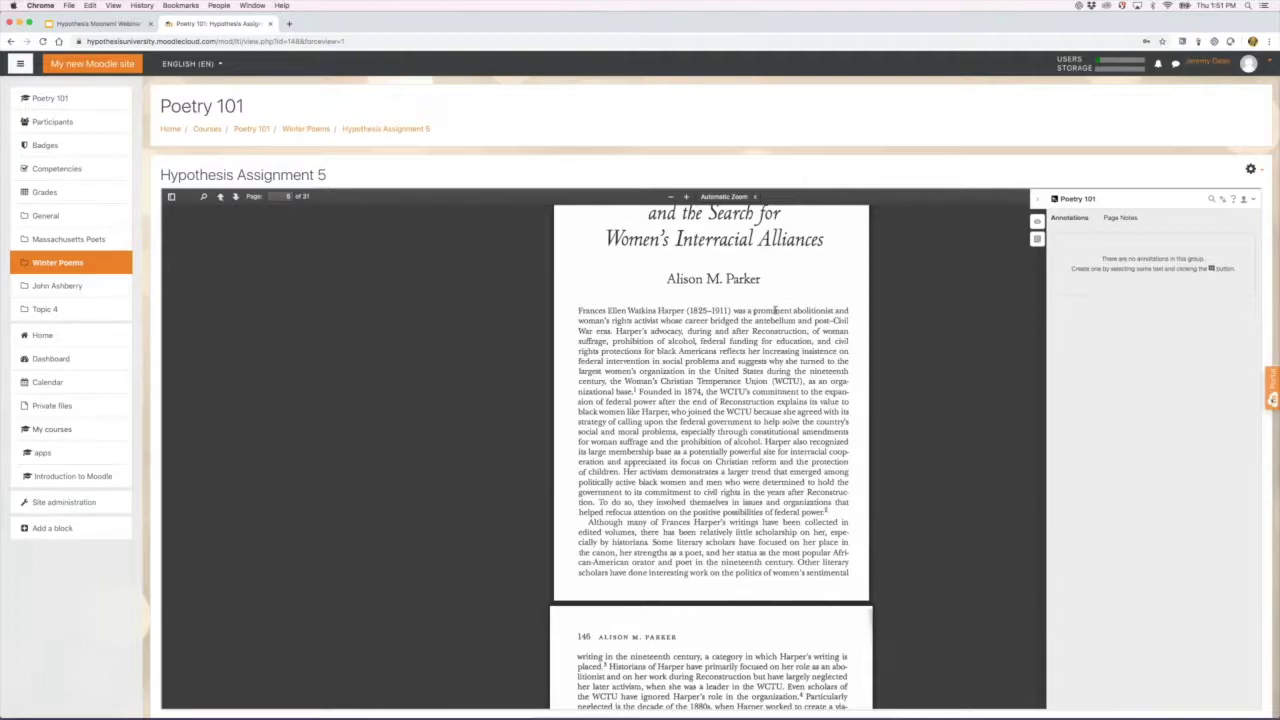
pyautogui.moveTo(752, 310); pyautogui.dragTo(836, 311)
pyautogui.click(812, 340)
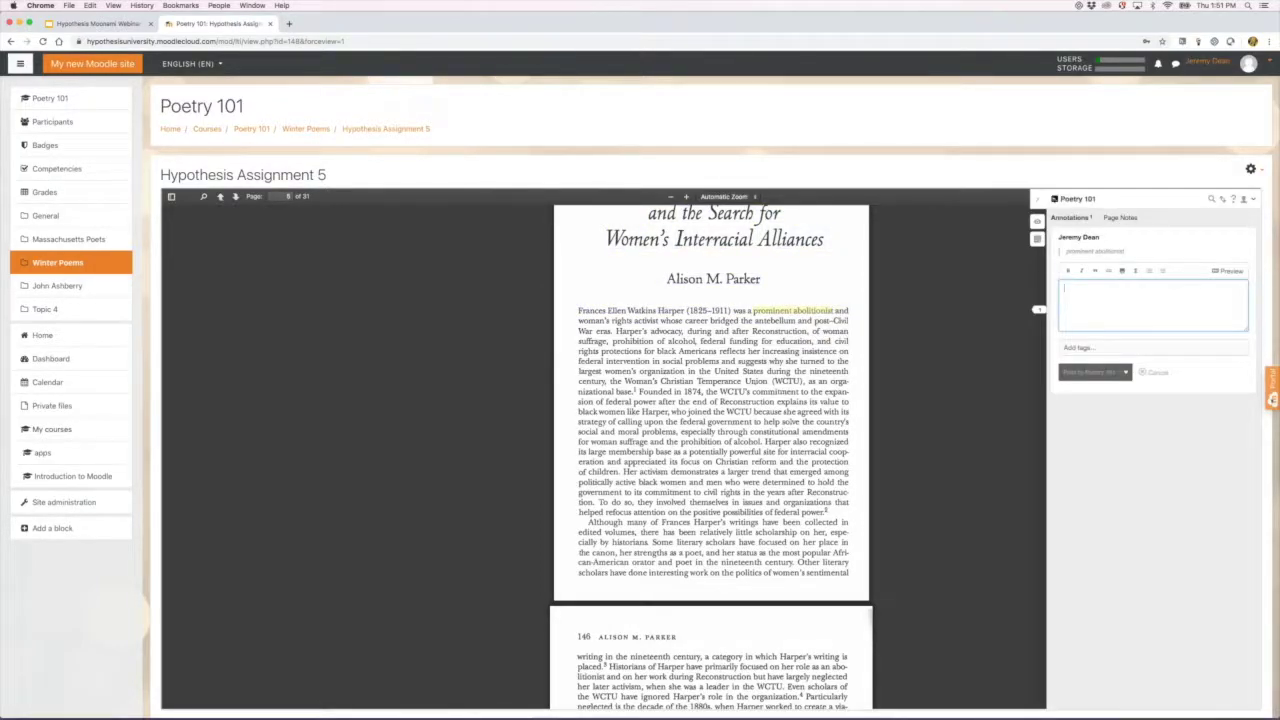